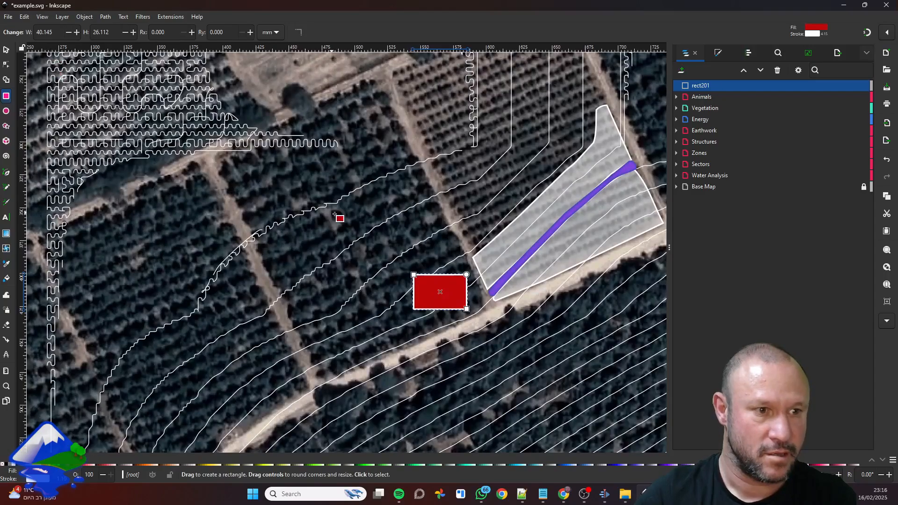
Delete the red rectangle beside the site area
click(6, 50)
scroll(442, 282, down, 2)
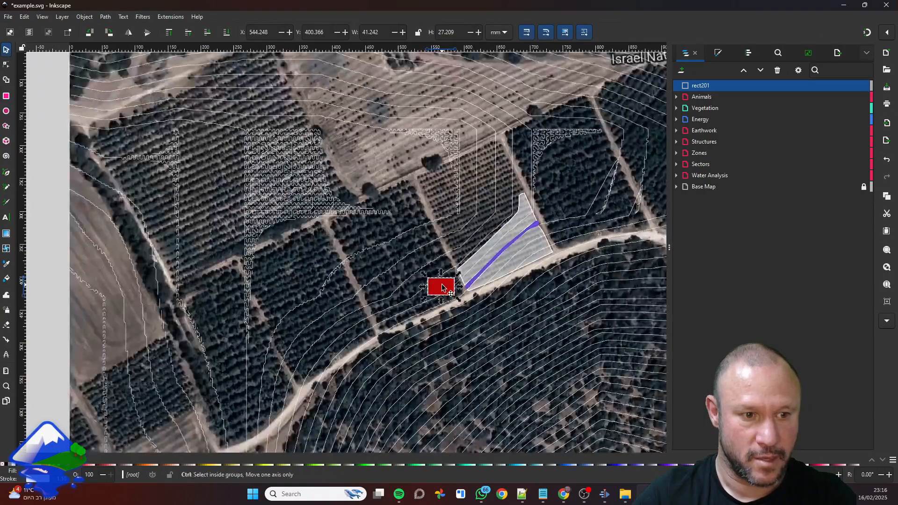
key(Delete)
Place a new red rectangle about 22 mm wide and 34 mm high at the start of the map's scale ruler
drag(174, 166, 315, 242)
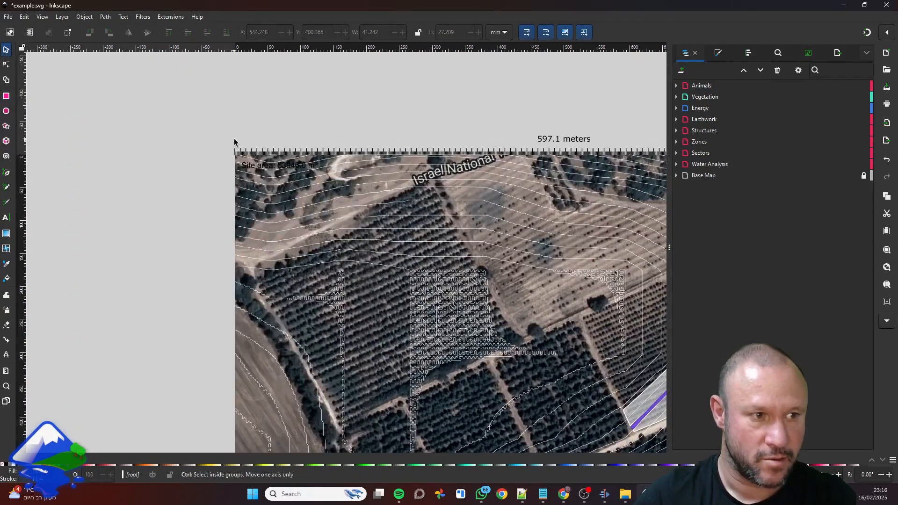
key(ctrl+v)
scroll(244, 141, up, 5)
drag(244, 141, 266, 106)
scroll(338, 92, up, 2)
drag(357, 70, 239, 113)
click(286, 120)
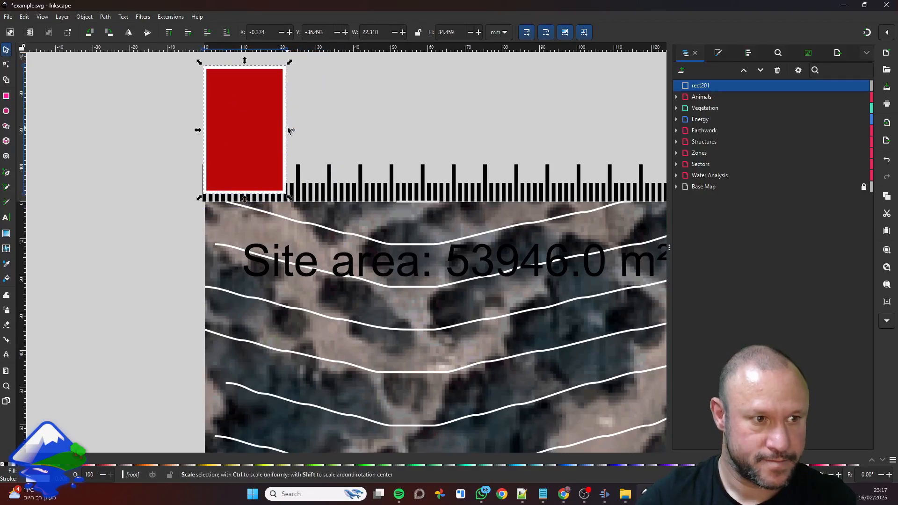
Widen the red rectangle to about 26 mm along the scale ruler and rotate it by 90 degrees
drag(291, 129, 304, 130)
click(275, 111)
drag(302, 63, 304, 165)
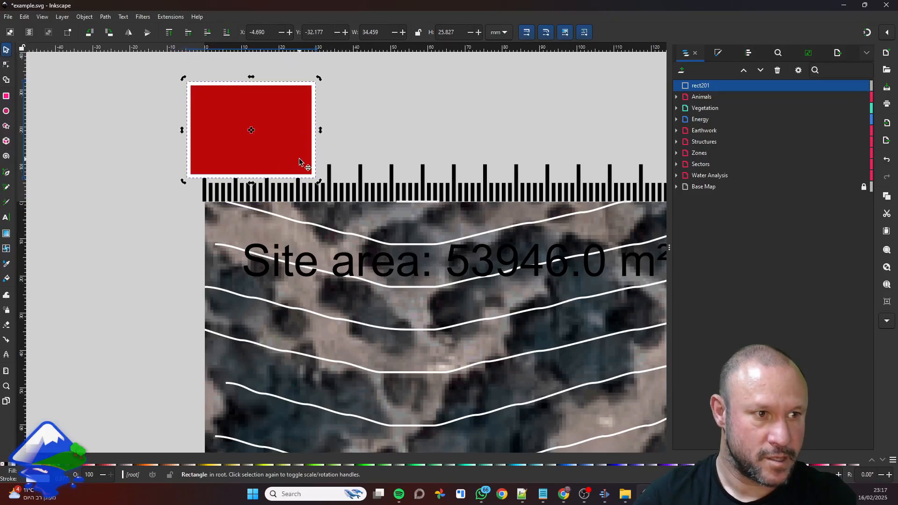
Move the red rectangle beside the lower-left corner of the site area and put it in the Planned Structures layer
scroll(350, 145, down, 4)
drag(362, 152, 415, 361)
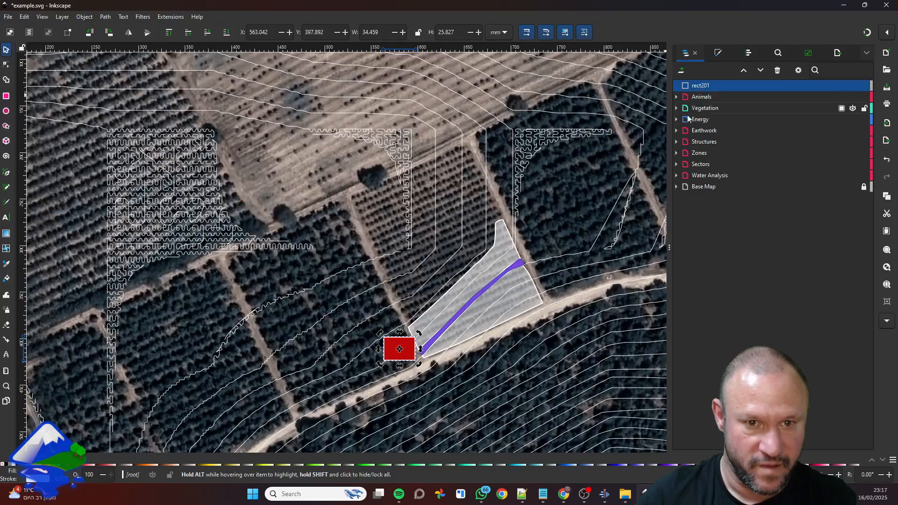
click(676, 142)
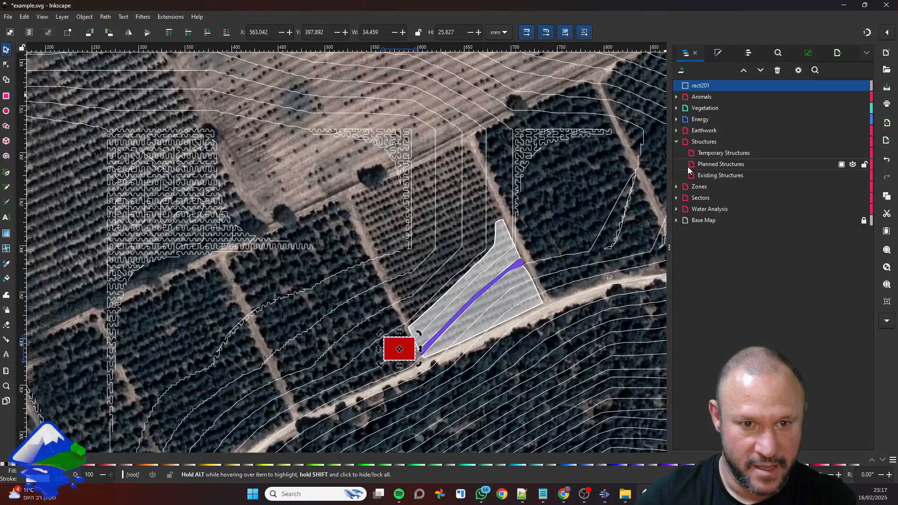
drag(698, 86, 743, 156)
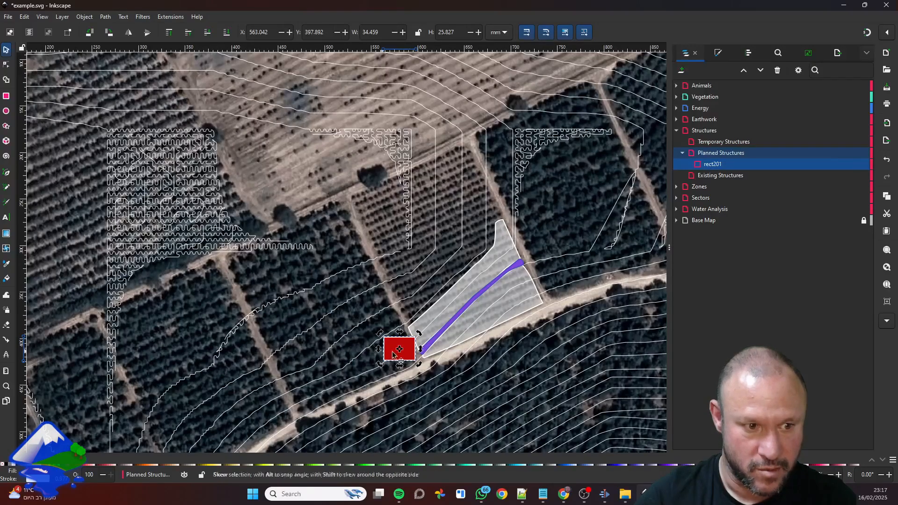
click(707, 163)
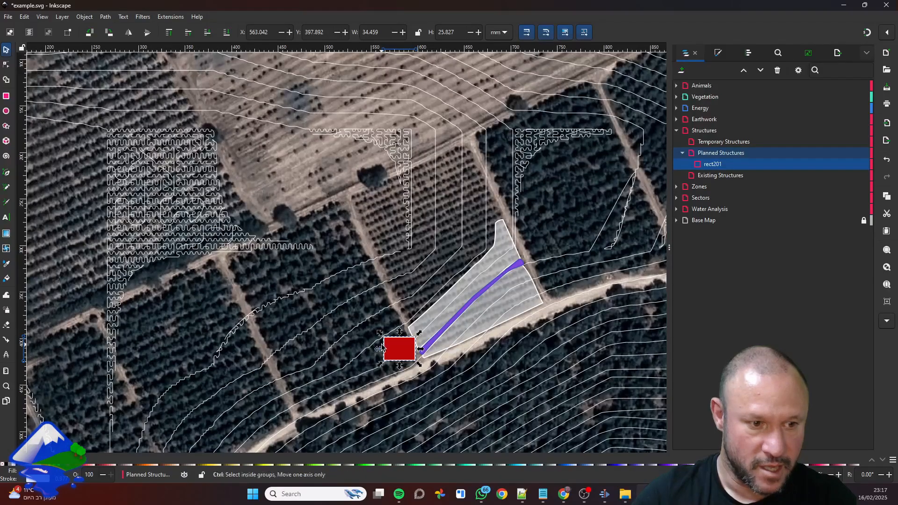
Shift the red rectangle slightly down and rotate it counterclockwise to align with the dirt road beside the site
scroll(373, 361, up, 1)
drag(390, 351, 390, 355)
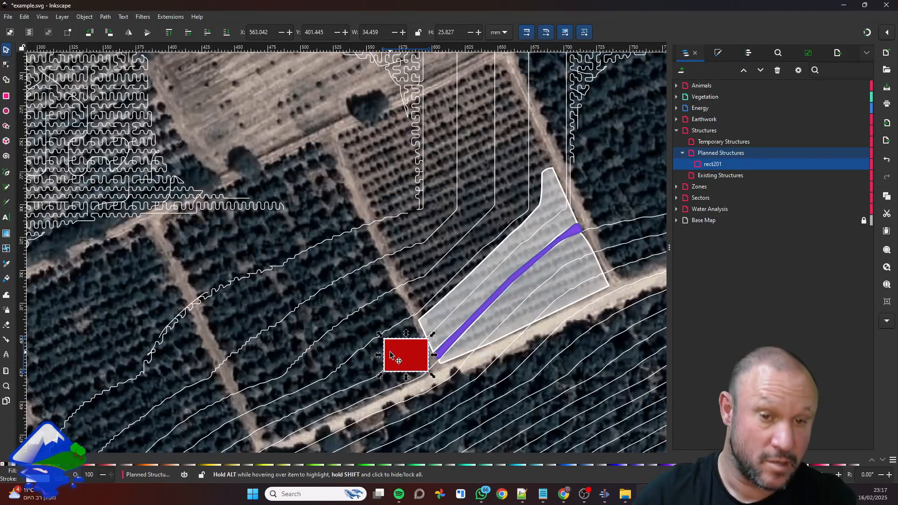
click(391, 354)
mouse_move(379, 334)
mouse_down()
mouse_move(379, 356)
mouse_move(376, 349)
mouse_up()
key(Escape)
click(391, 351)
click(391, 353)
drag(376, 333, 388, 364)
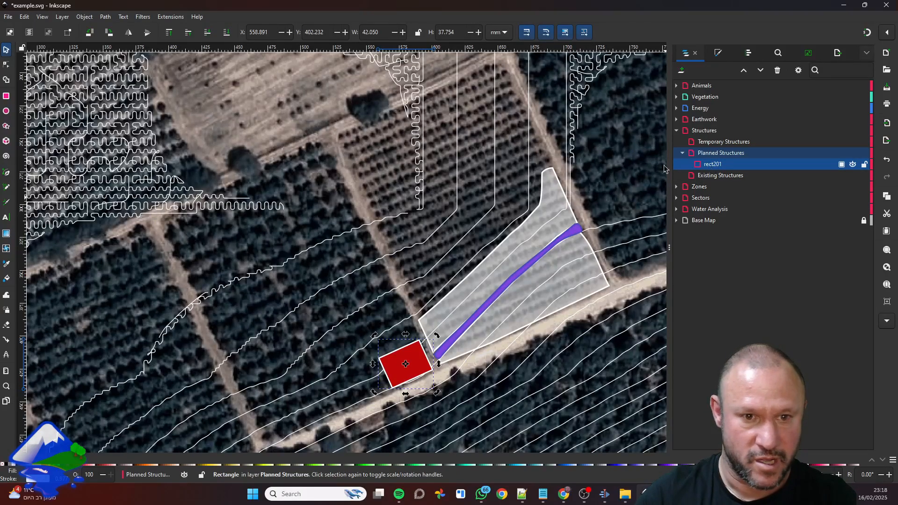
Convert the red rectangle to a path
click(109, 18)
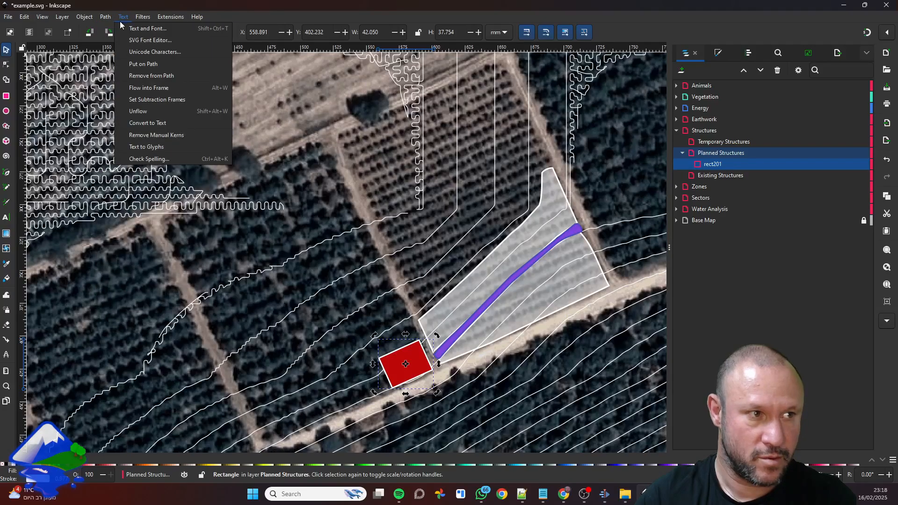
click(116, 29)
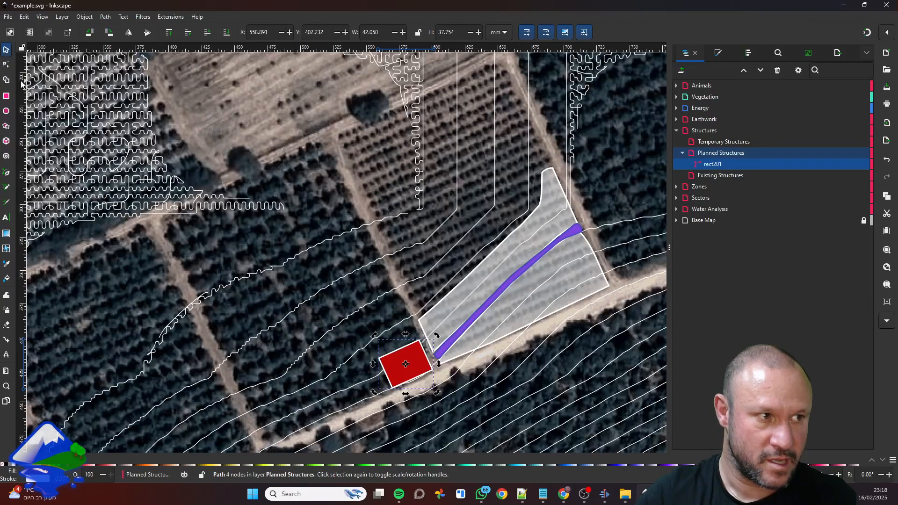
click(7, 65)
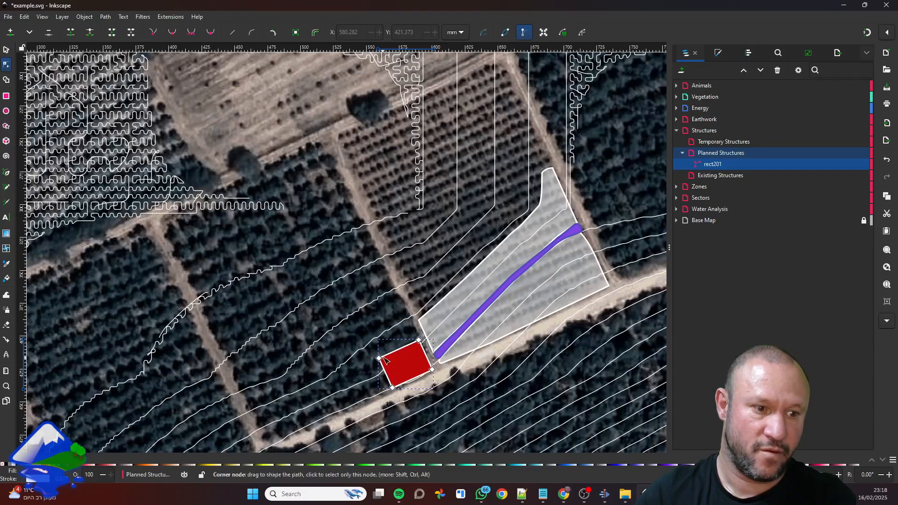
drag(378, 359, 363, 329)
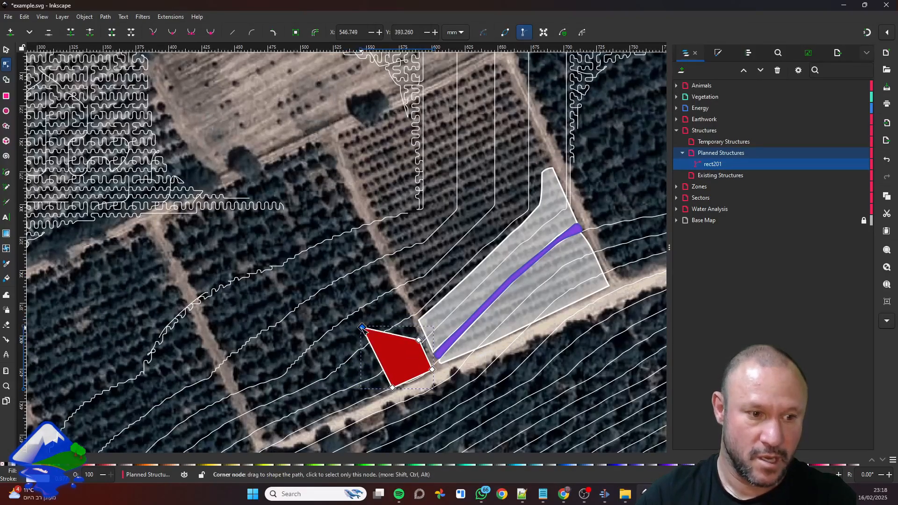
key(ctrl+z)
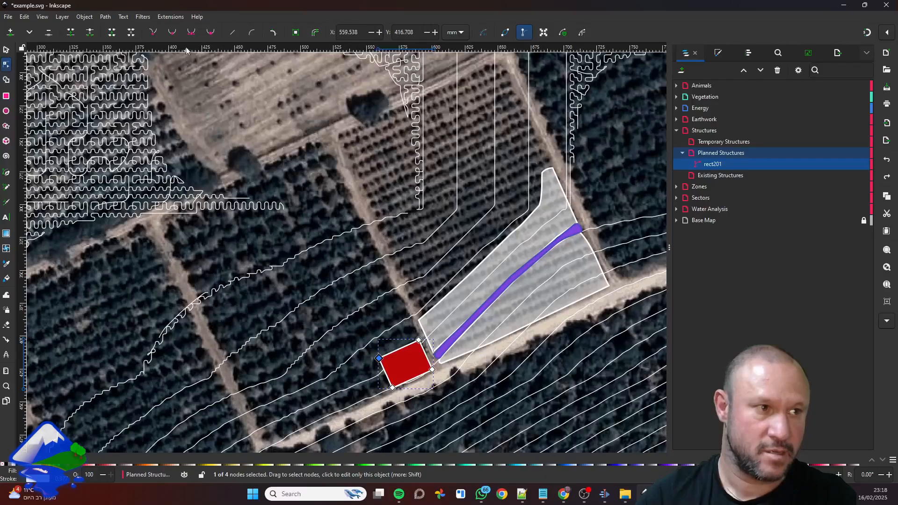
Generate the red structure's area and roof rainfall labels with the LandScape Structure information extension
click(167, 19)
mouse_move(215, 156)
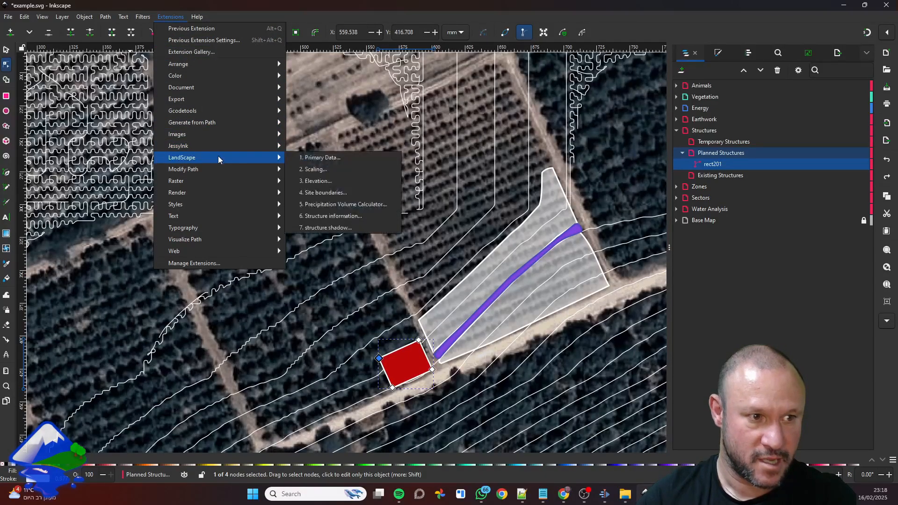
click(348, 219)
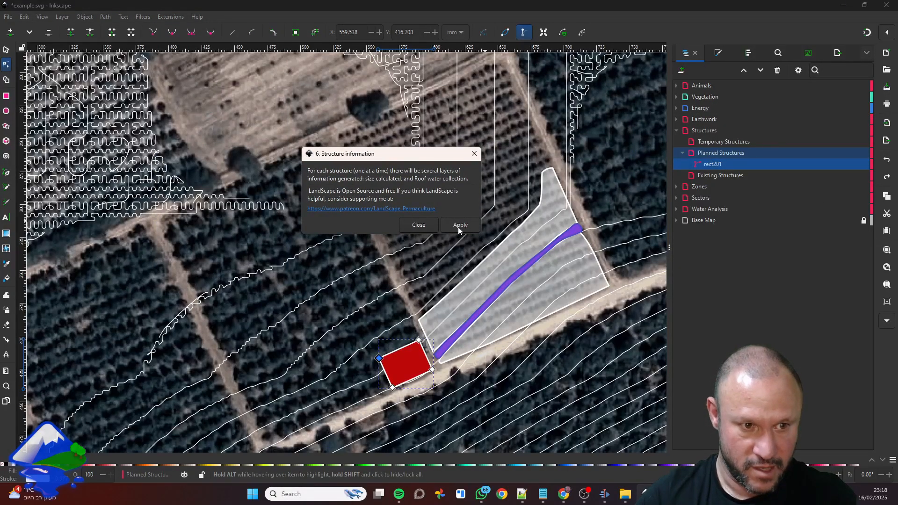
click(460, 226)
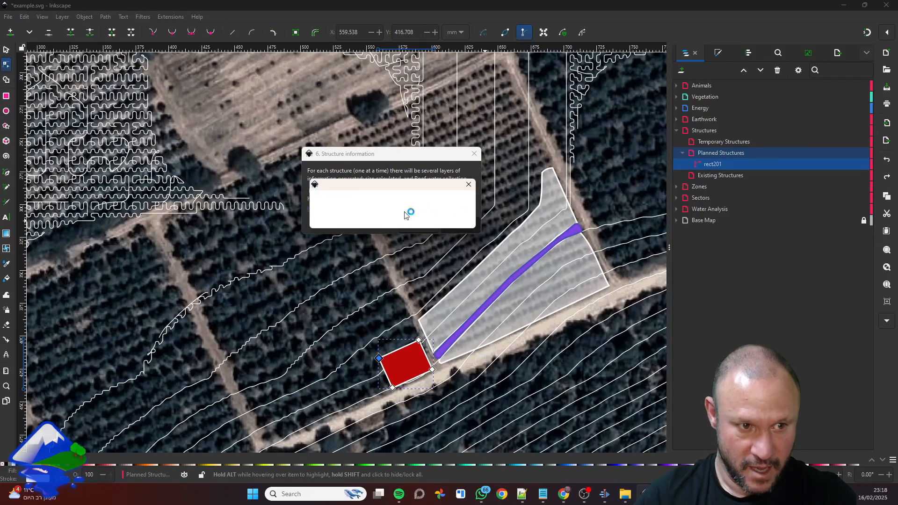
scroll(405, 376, up, 3)
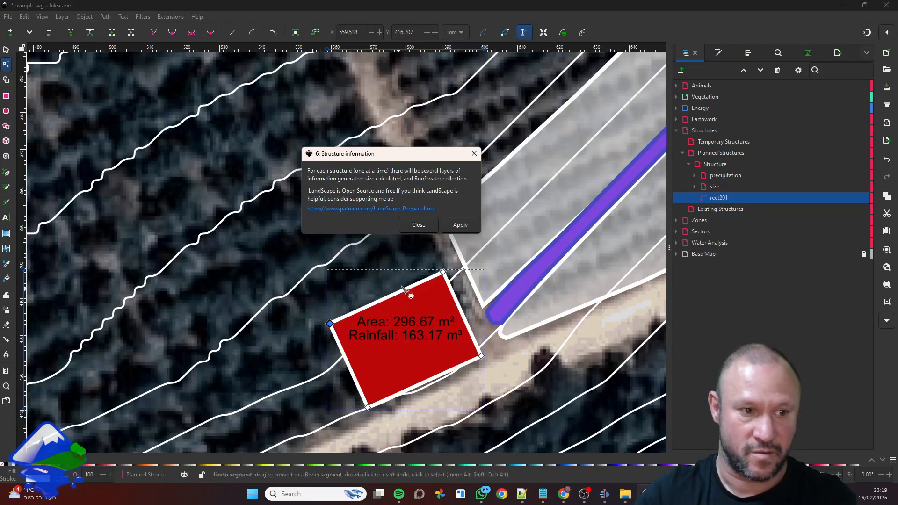
click(421, 227)
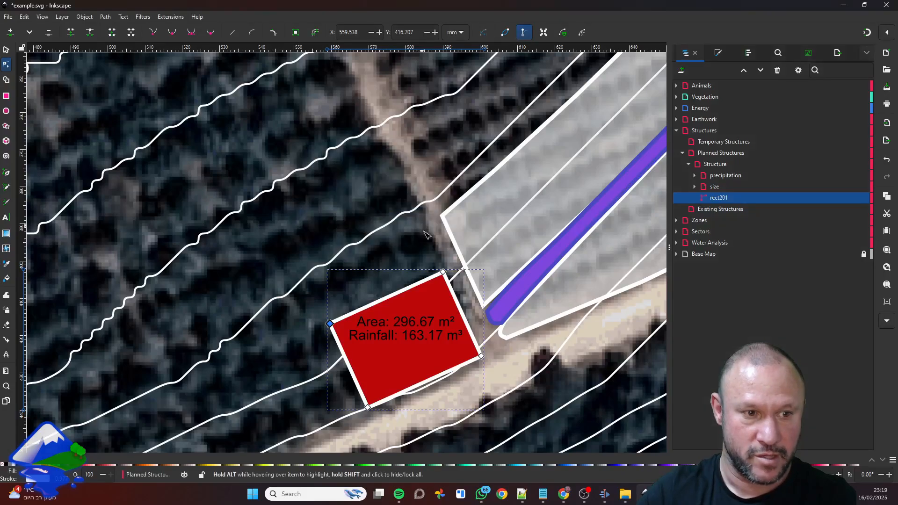
Inspect the text objects in the structure's precipitation and size layers, and hide both layers
scroll(400, 255, down, 1)
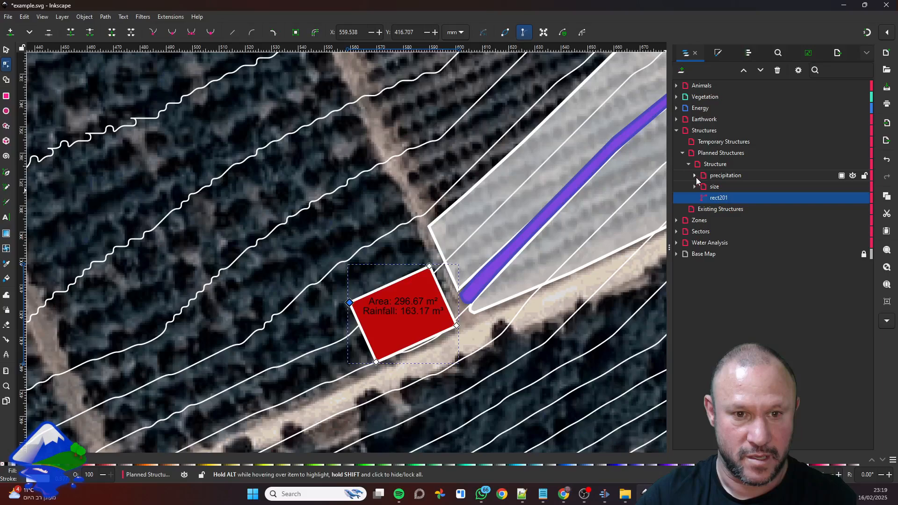
click(694, 175)
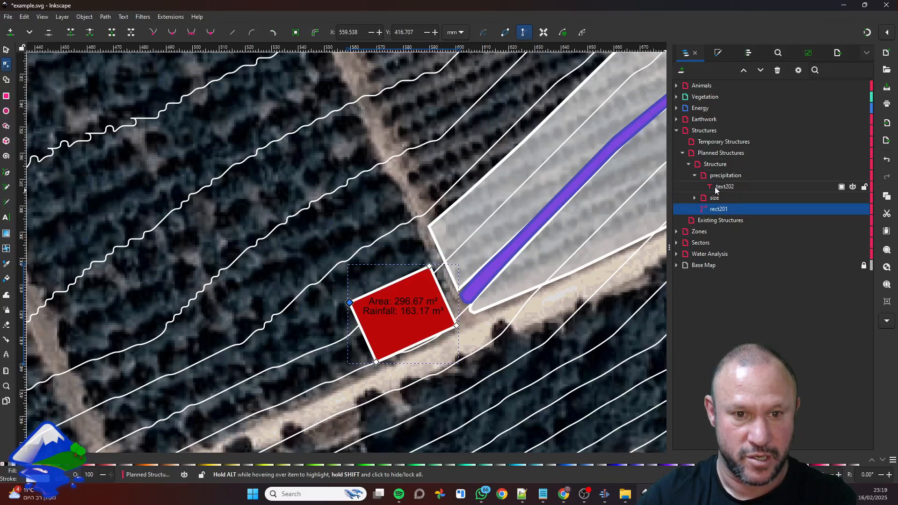
click(723, 188)
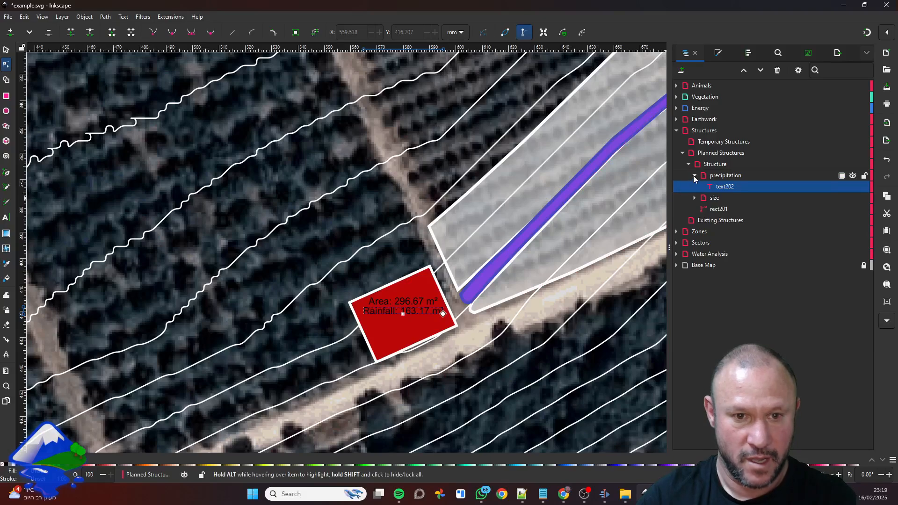
click(694, 198)
click(723, 200)
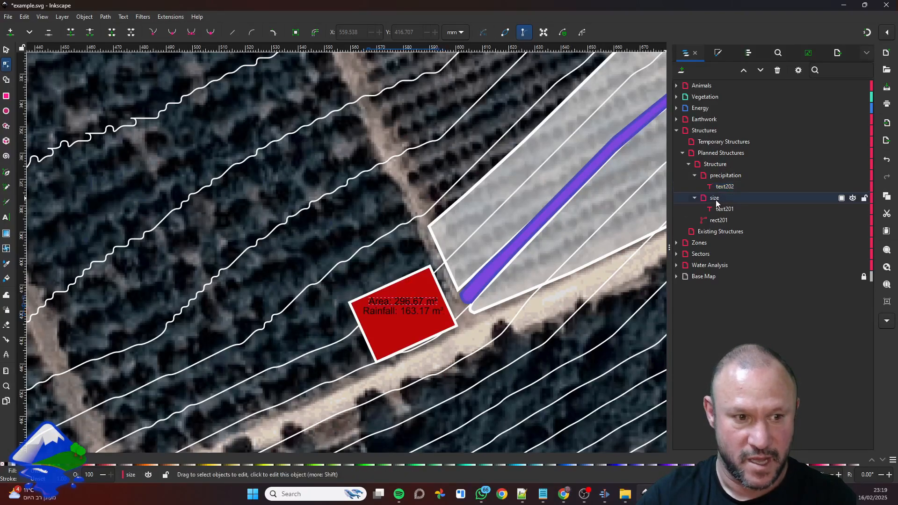
click(853, 175)
click(852, 198)
Generate winter and summer shadows for the red structure with the LandScape structure shadow extension, using a height of 9 meters
click(718, 219)
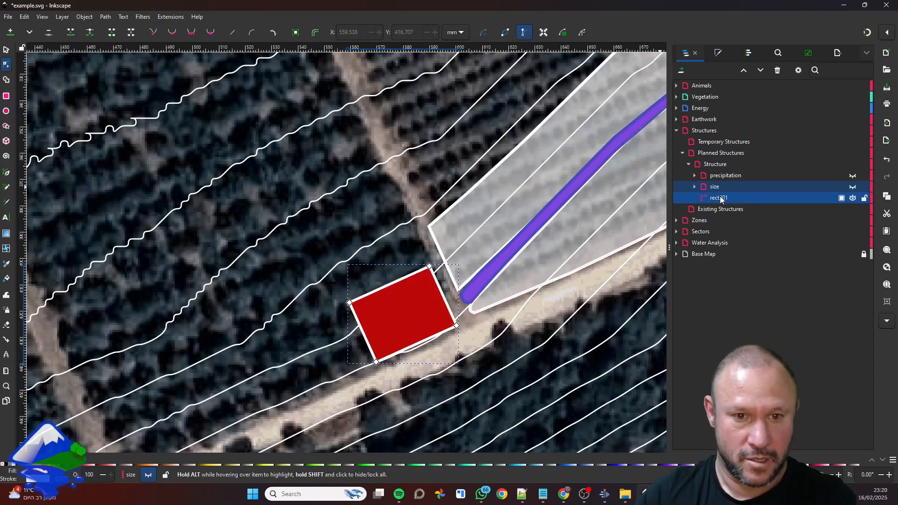
click(159, 17)
mouse_move(216, 158)
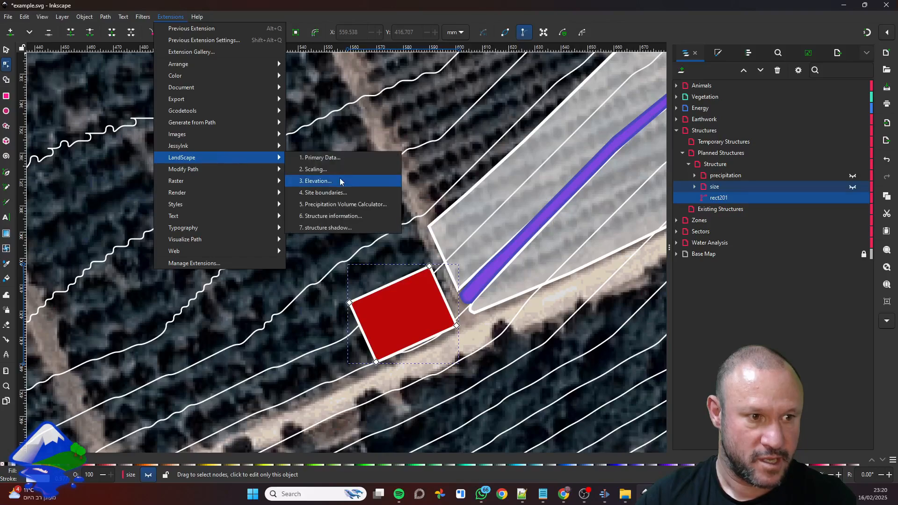
click(355, 229)
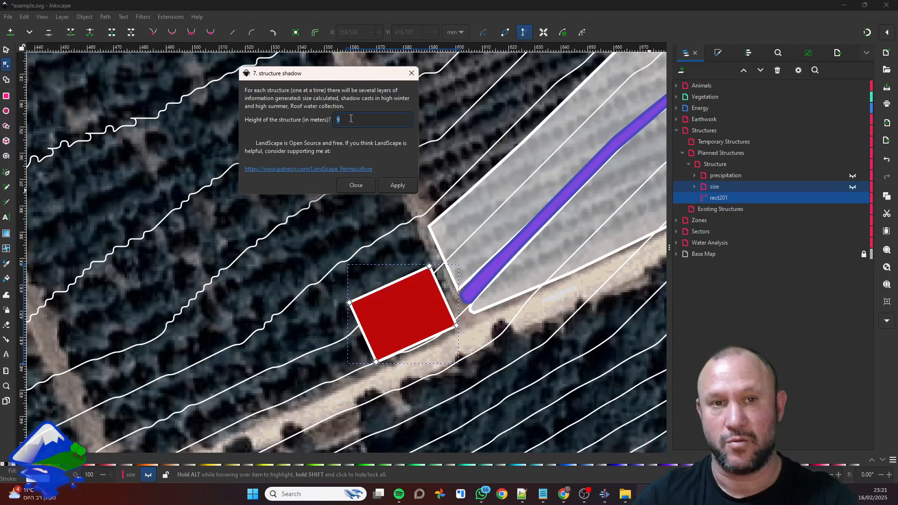
click(396, 185)
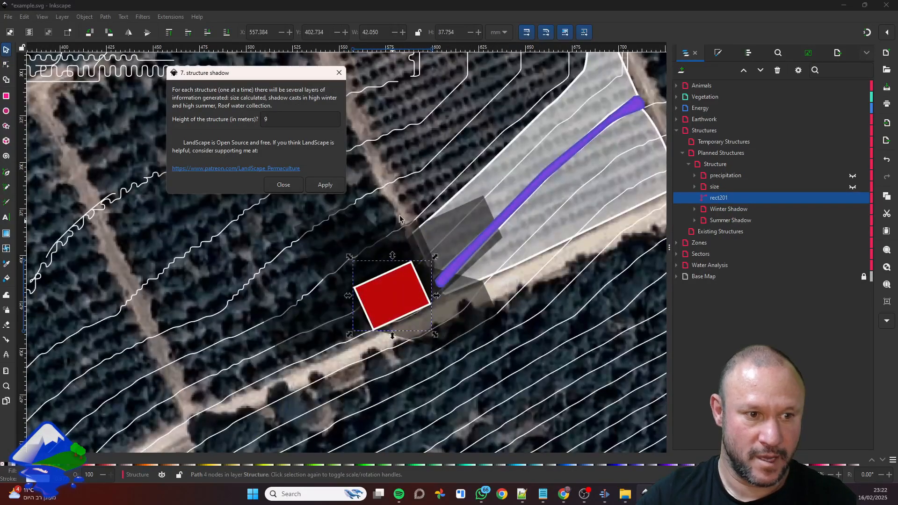
click(283, 184)
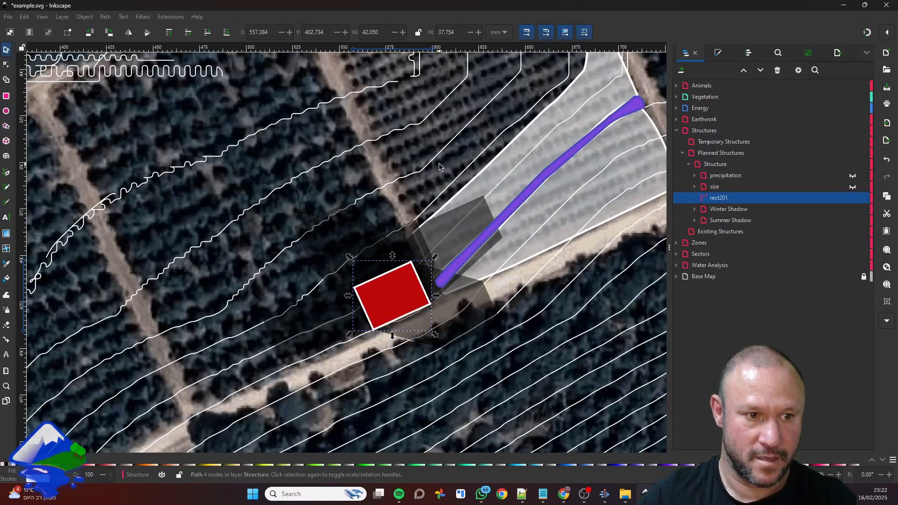
Examine the 15:00, 12:00 and 08:30 shadows in the Winter Shadow layer
drag(436, 160, 471, 135)
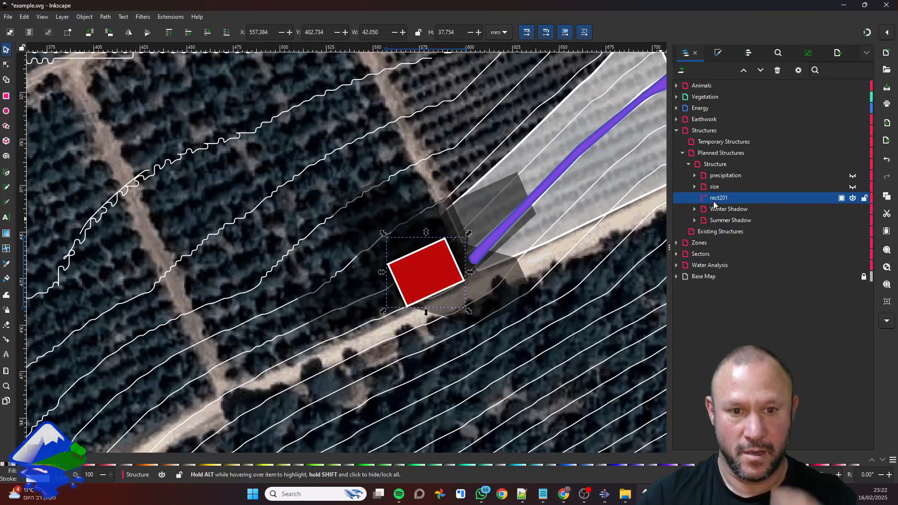
click(694, 209)
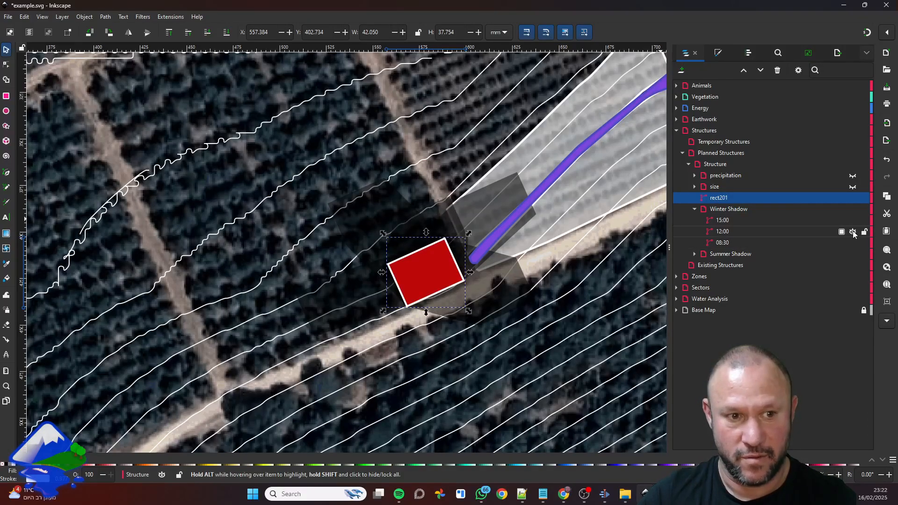
click(853, 221)
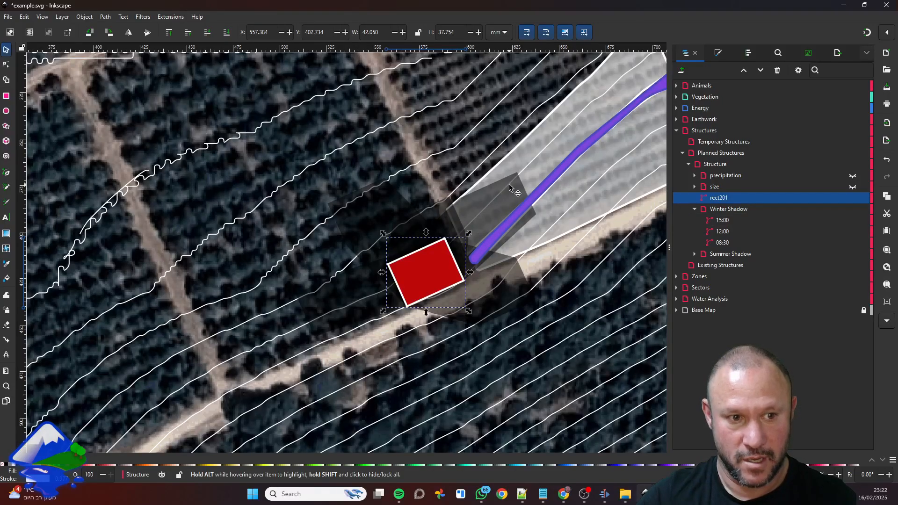
click(694, 209)
Hide the 18:00 and 07:00 shadows in the Summer Shadow layer
click(694, 219)
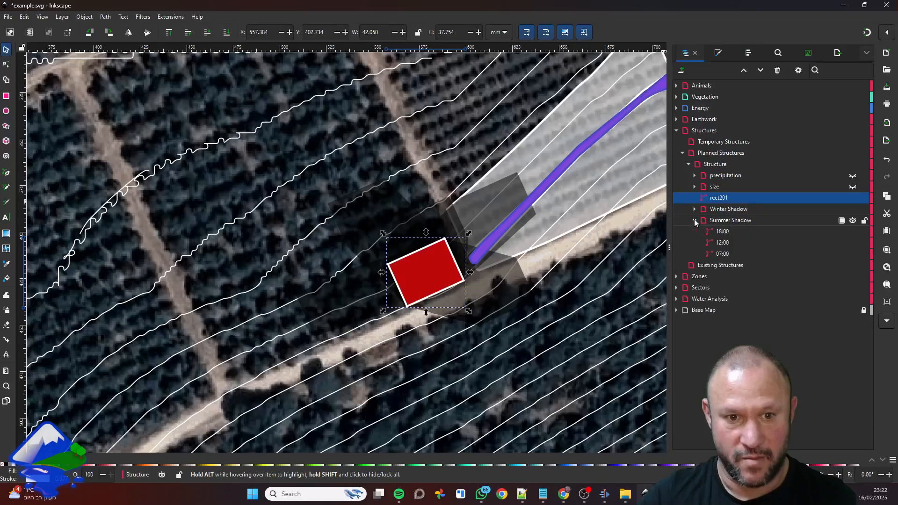
click(852, 232)
click(852, 255)
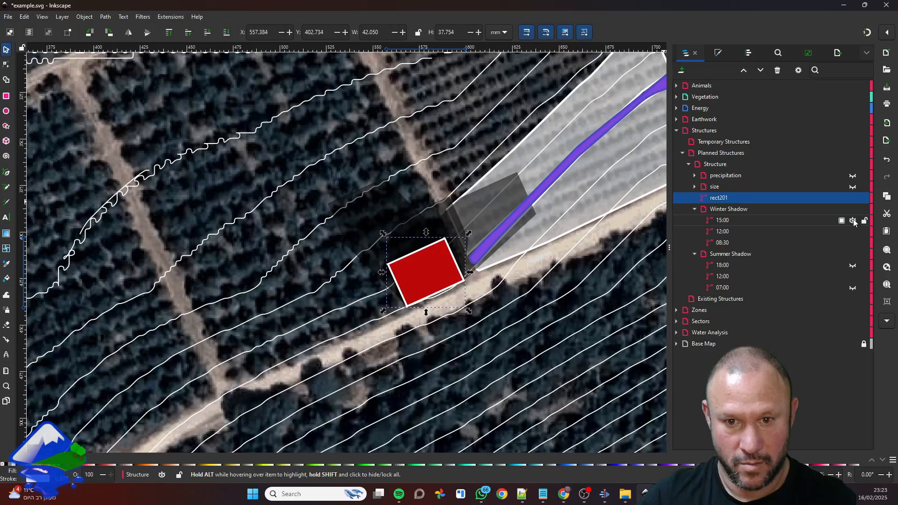
Hide the 15:00 and 12:00 shadows in the Winter Shadow layer
click(852, 220)
click(852, 232)
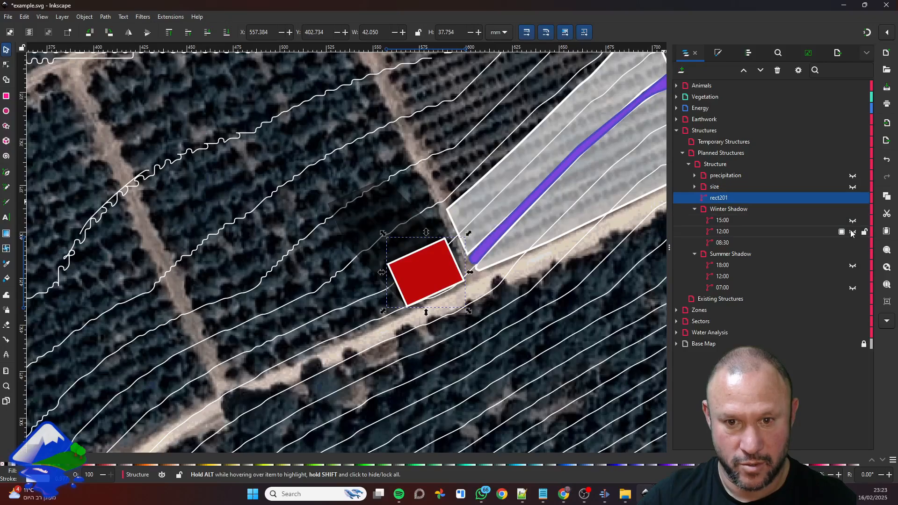
Hide the 08:30 shadow in the Winter Shadow layer and examine the 12:00 summer shadow around the red structure
click(853, 242)
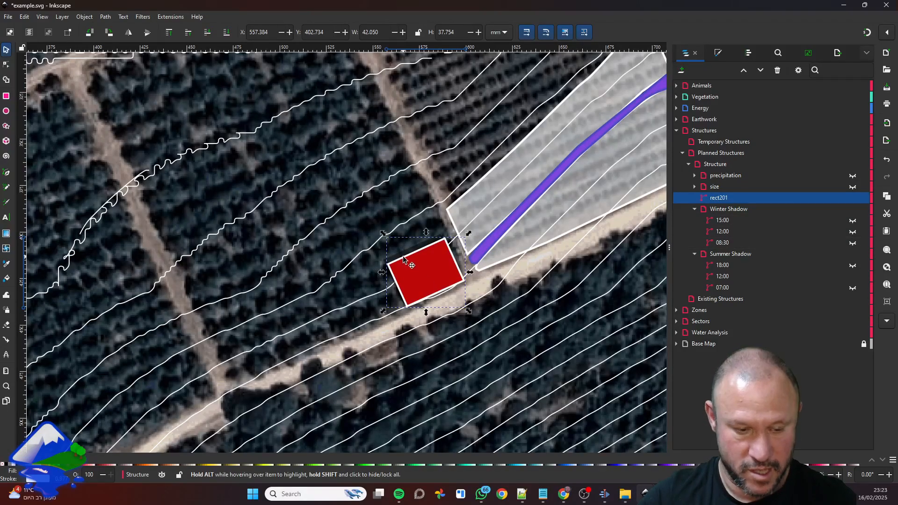
scroll(403, 259, up, 3)
Show the 18:00 and 07:00 shadows in the Summer Shadow layer alongside the 12:00 shadow
mouse_move(852, 277)
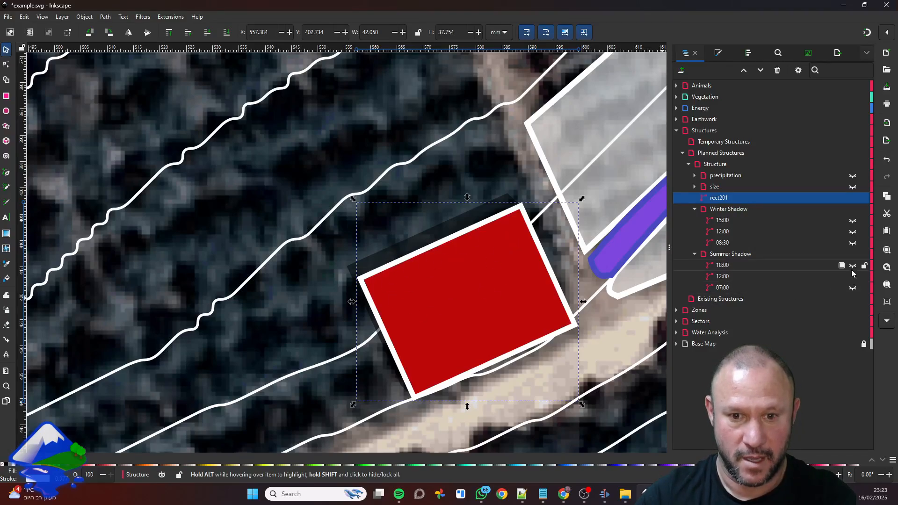
click(852, 265)
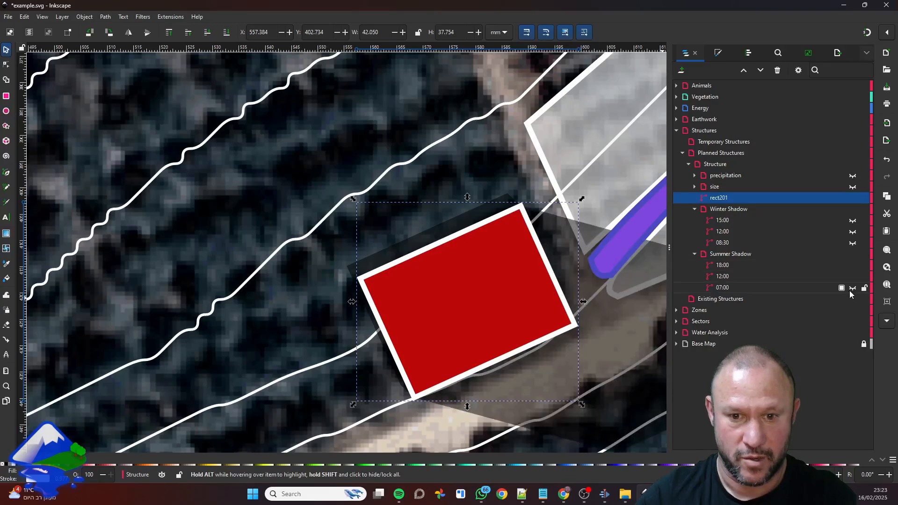
click(852, 288)
scroll(533, 264, down, 3)
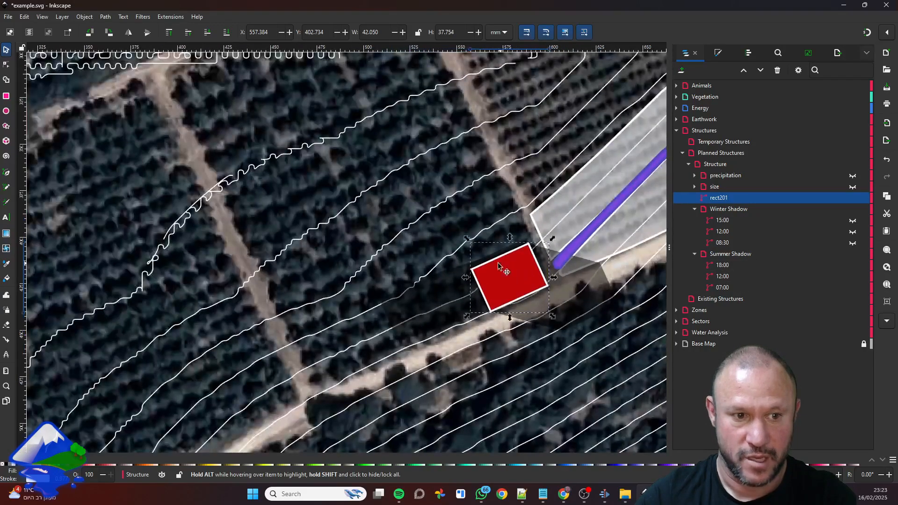
drag(500, 262, 412, 253)
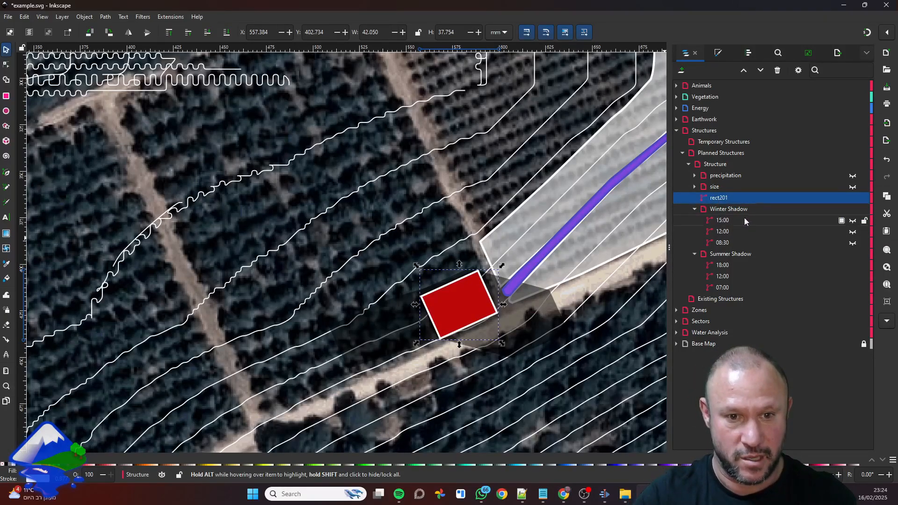
Briefly show the 15:00 and 12:00 winter shadows to compare them with the summer shadows, and hide both again
click(852, 220)
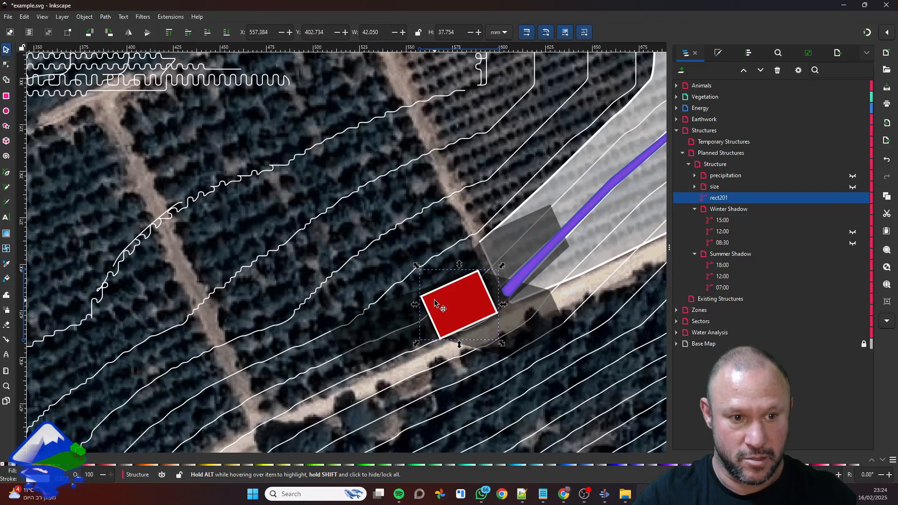
click(852, 232)
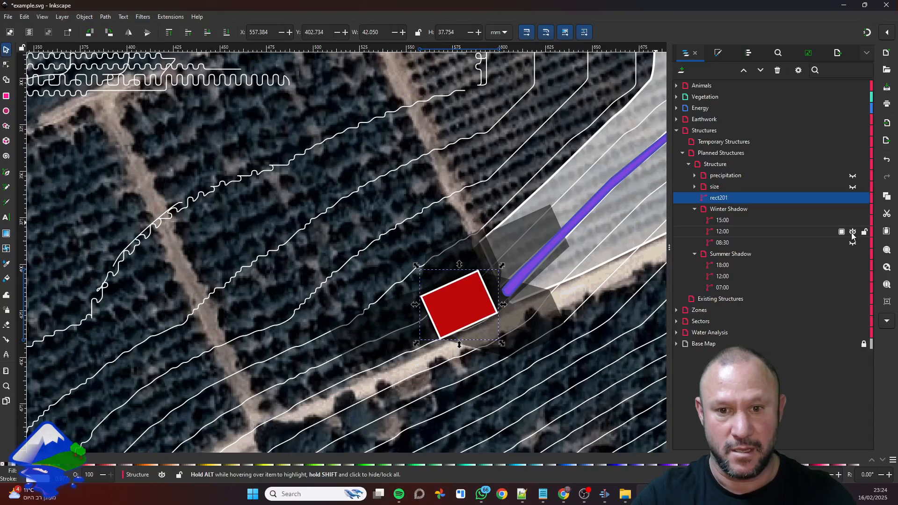
click(852, 232)
click(852, 221)
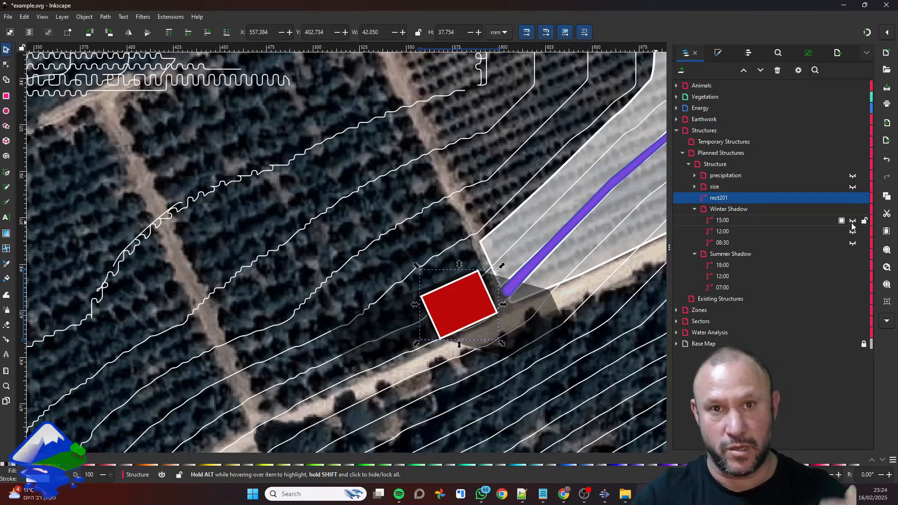